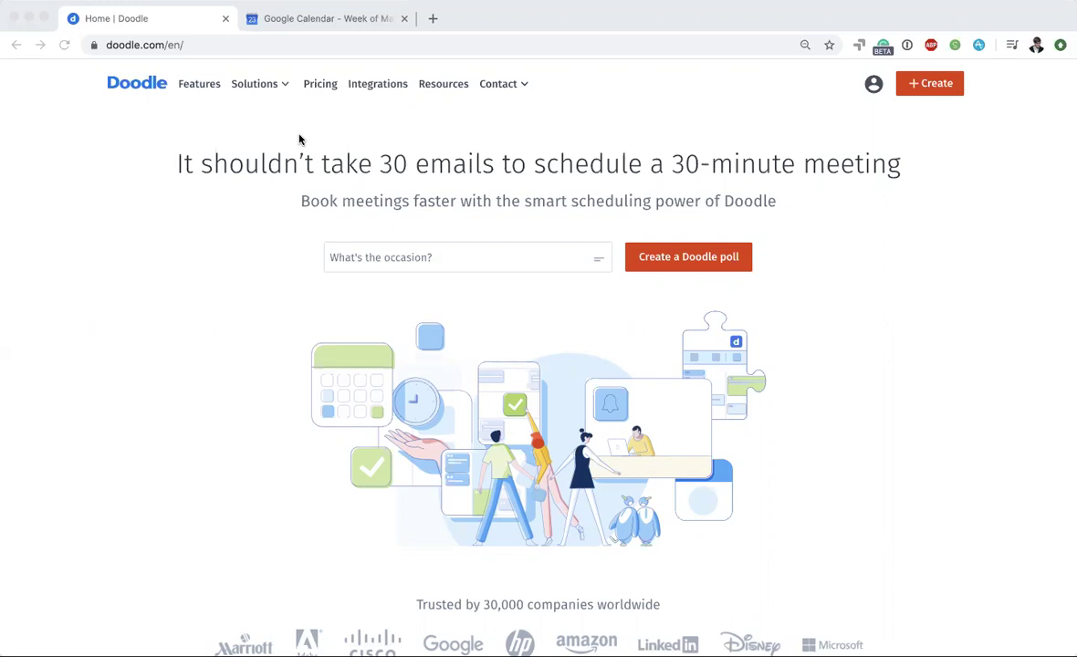
Step: Go to Account Settings from the Doodle account menu, bringing up the Calendars and Zoom sections
click(269, 229)
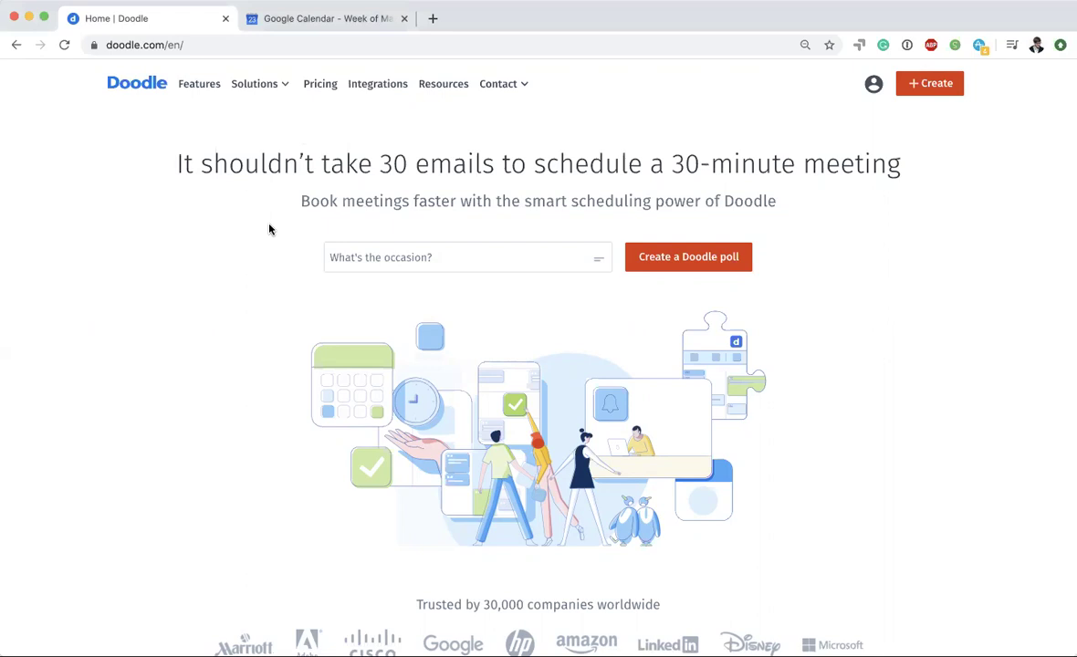
click(873, 84)
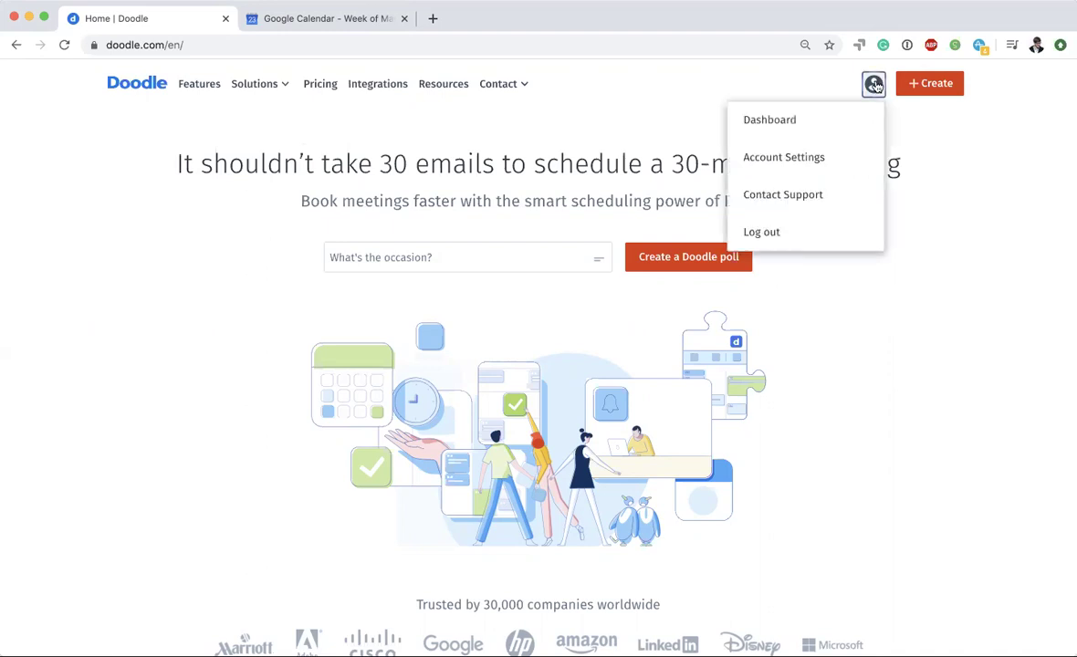
click(801, 158)
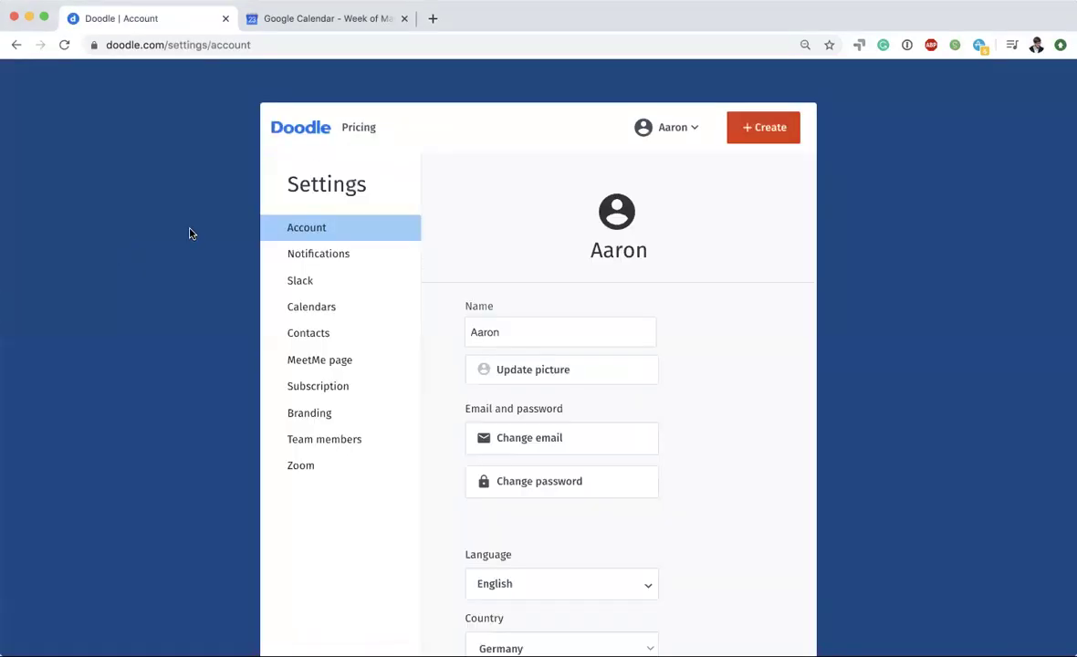
click(667, 130)
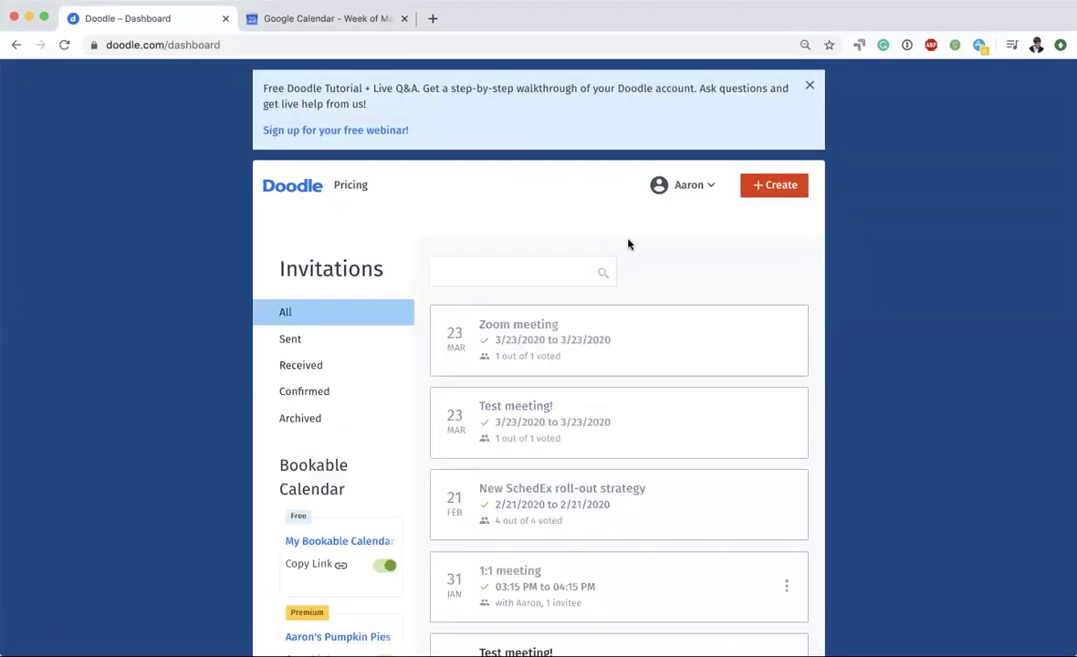
click(664, 187)
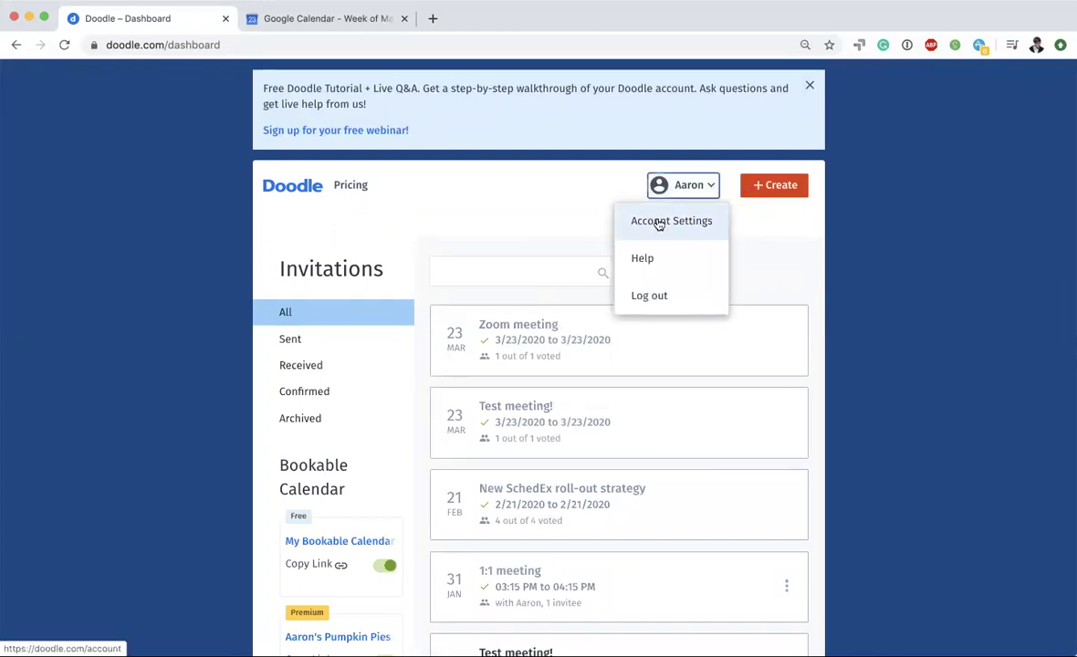
click(658, 220)
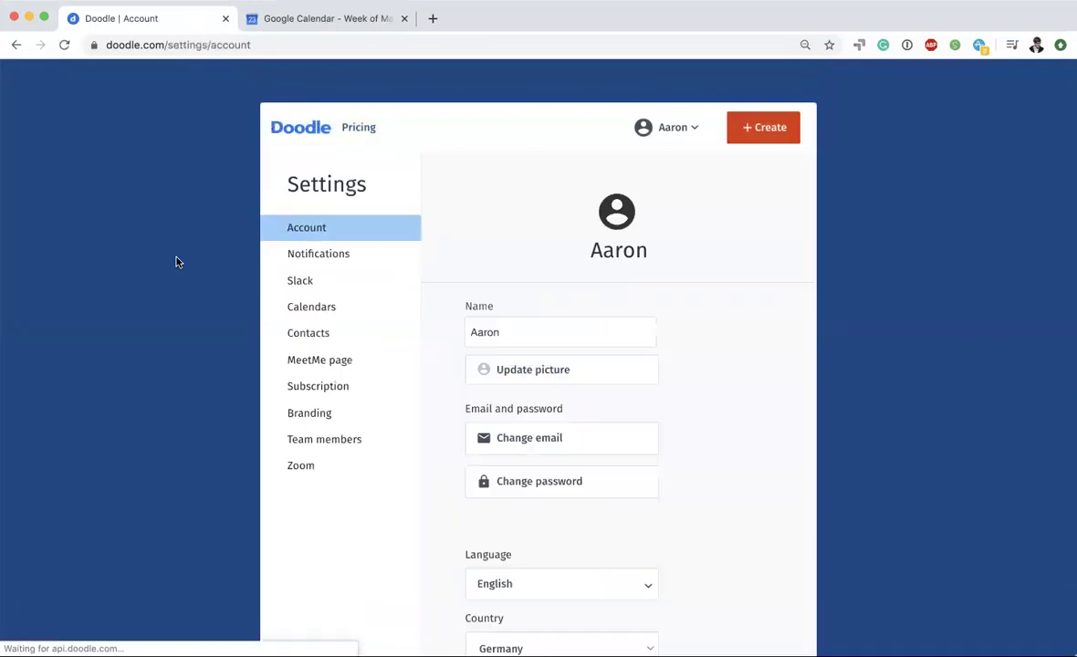
scroll(178, 260, down, 1)
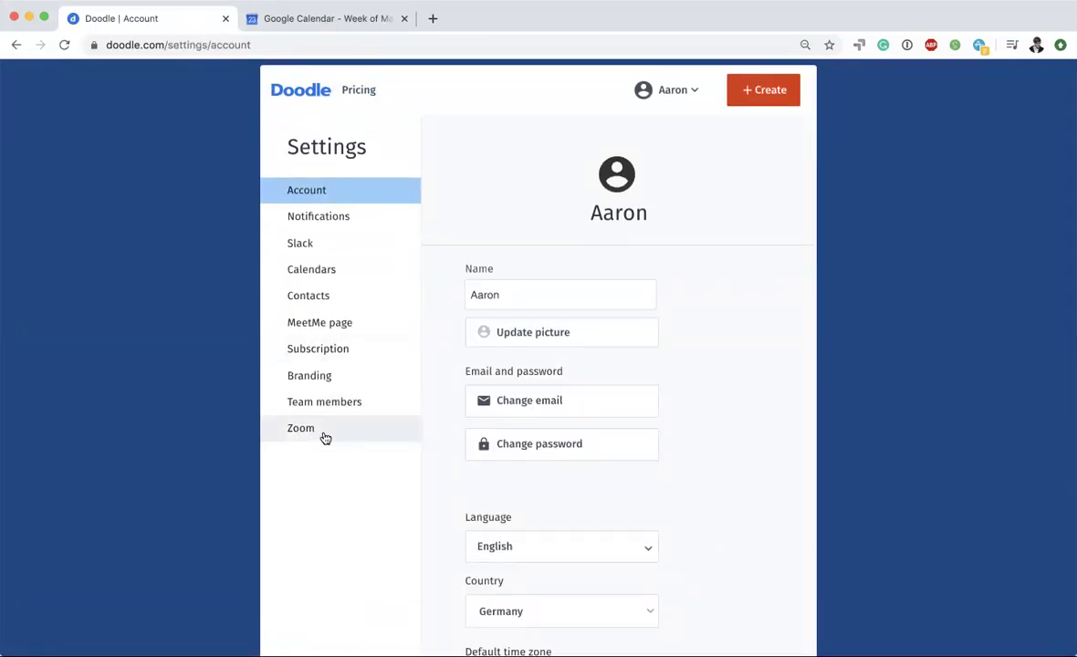
Step: In the Zoom section of Settings, connect a Zoom account to Doodle
click(307, 436)
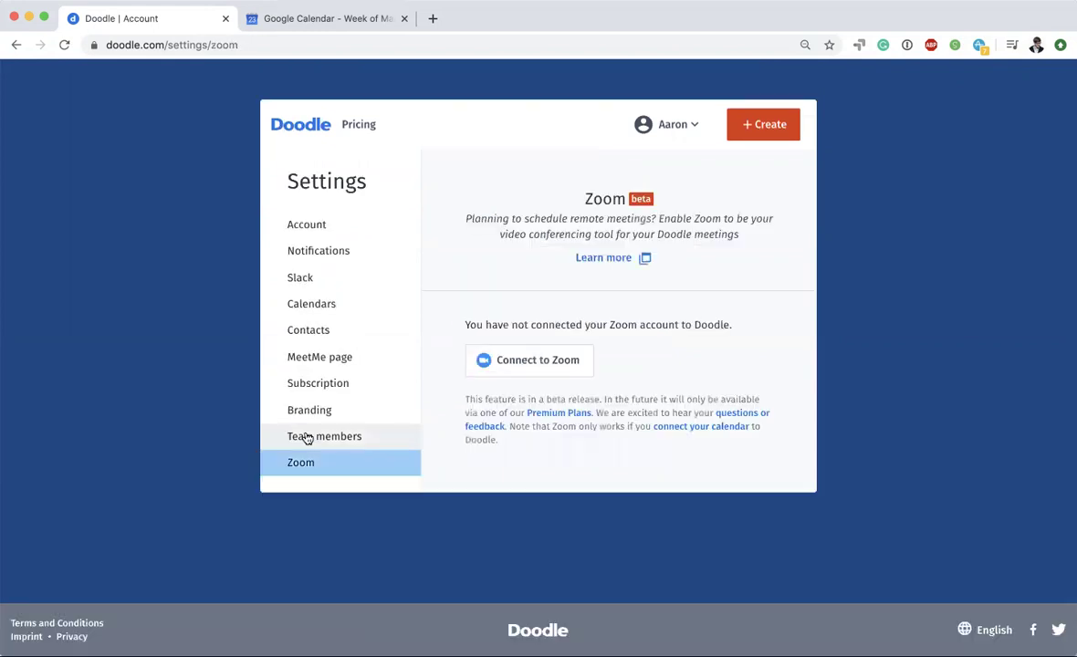
click(529, 361)
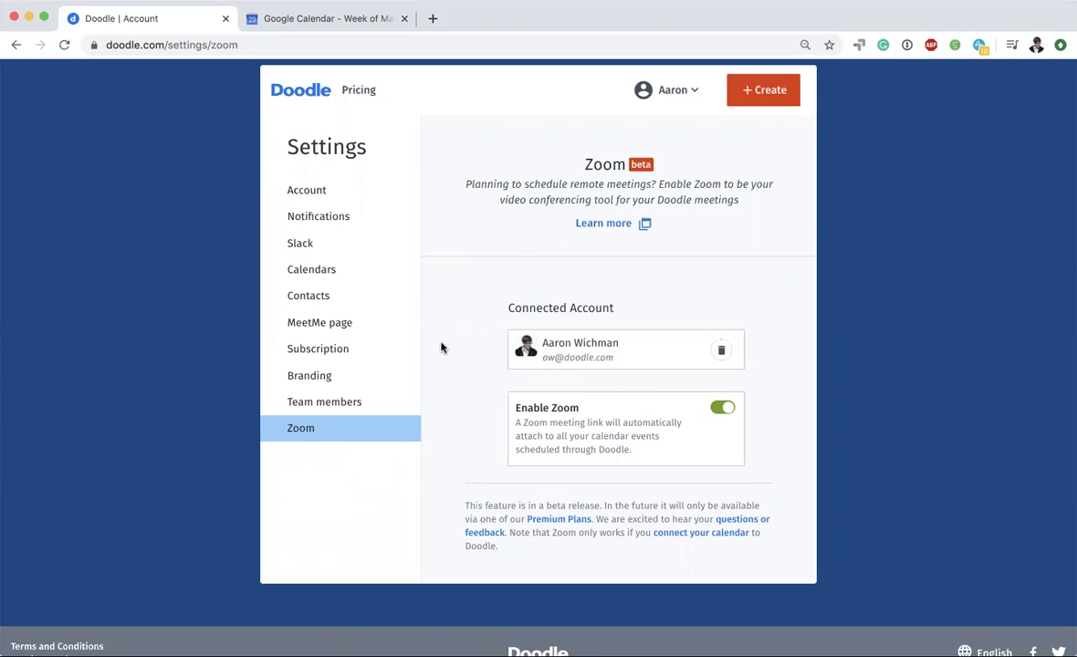
click(343, 271)
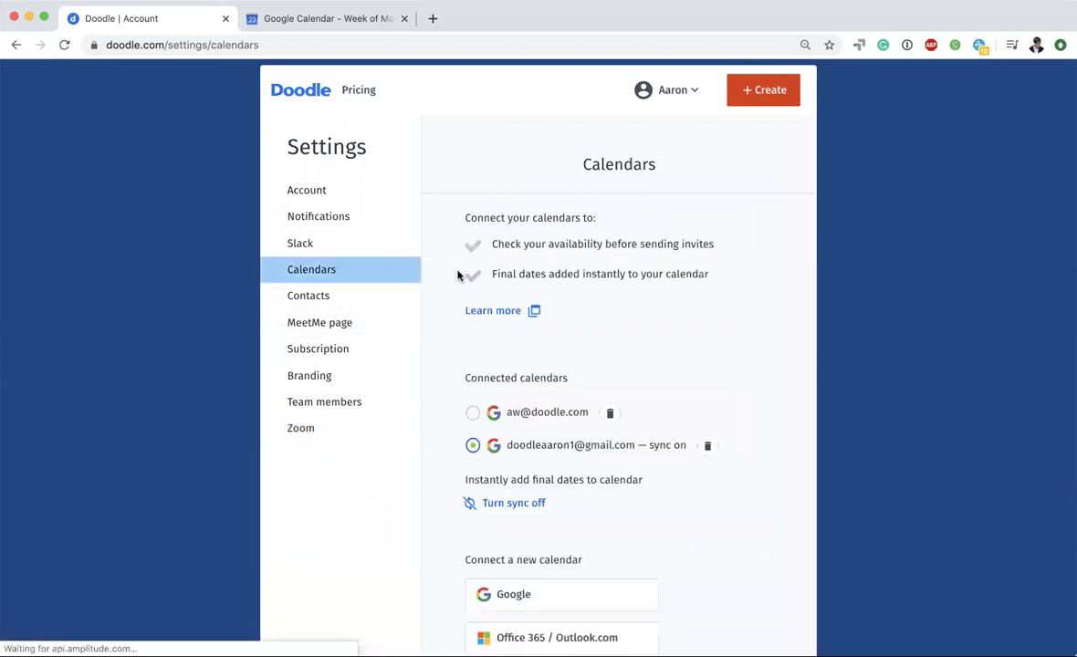
click(338, 430)
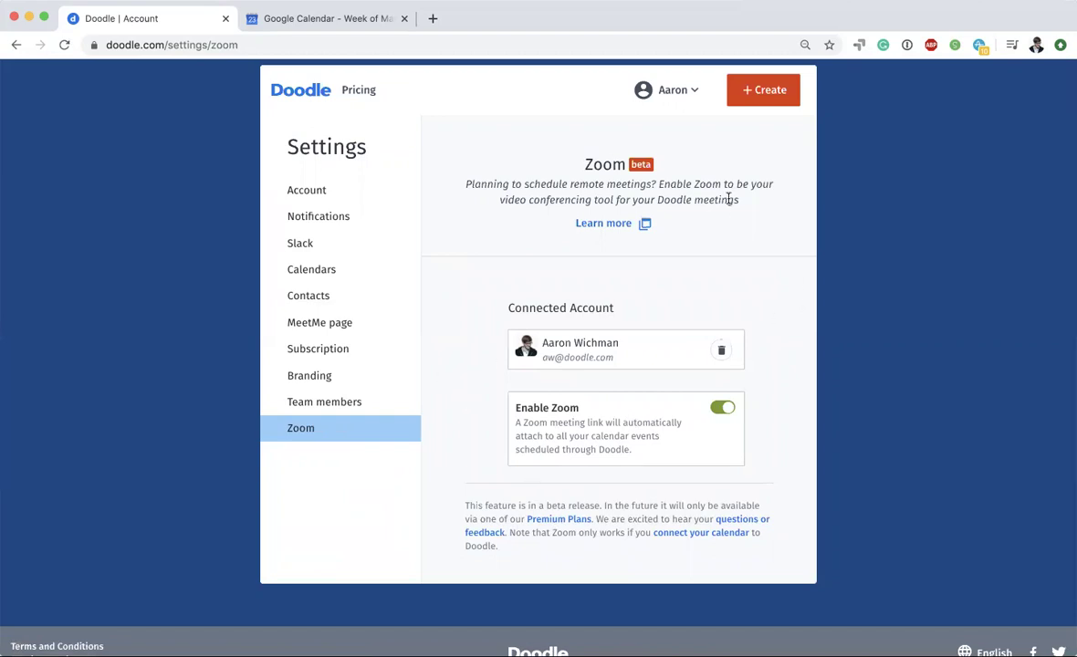
Step: Create a new group meeting poll titled 'Zoom meeting' using the title suggestion
click(734, 87)
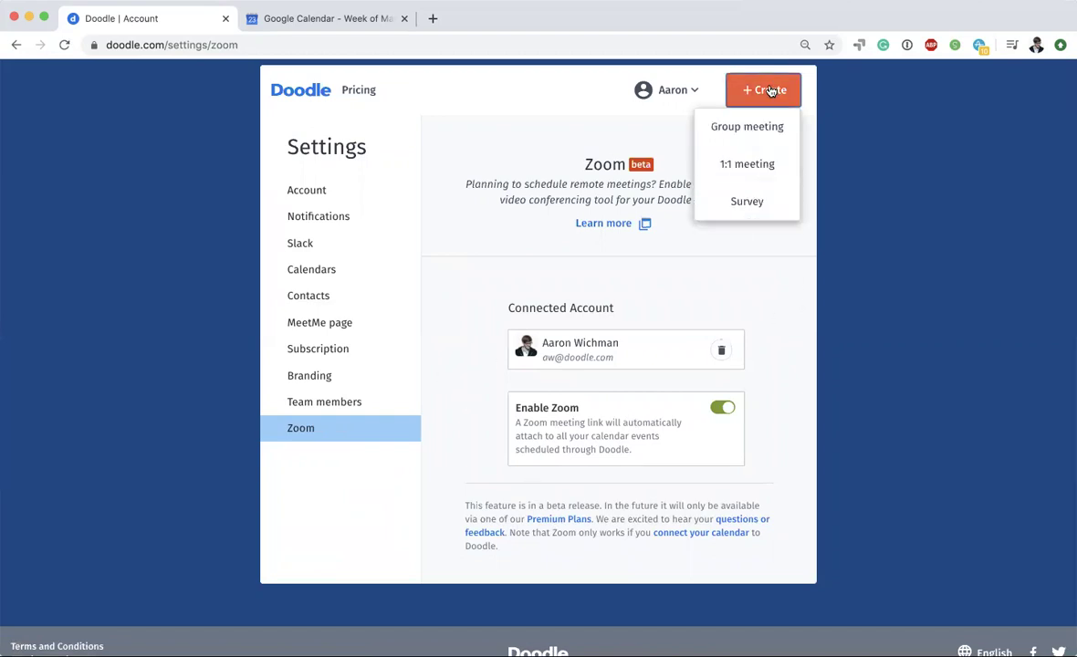
click(725, 137)
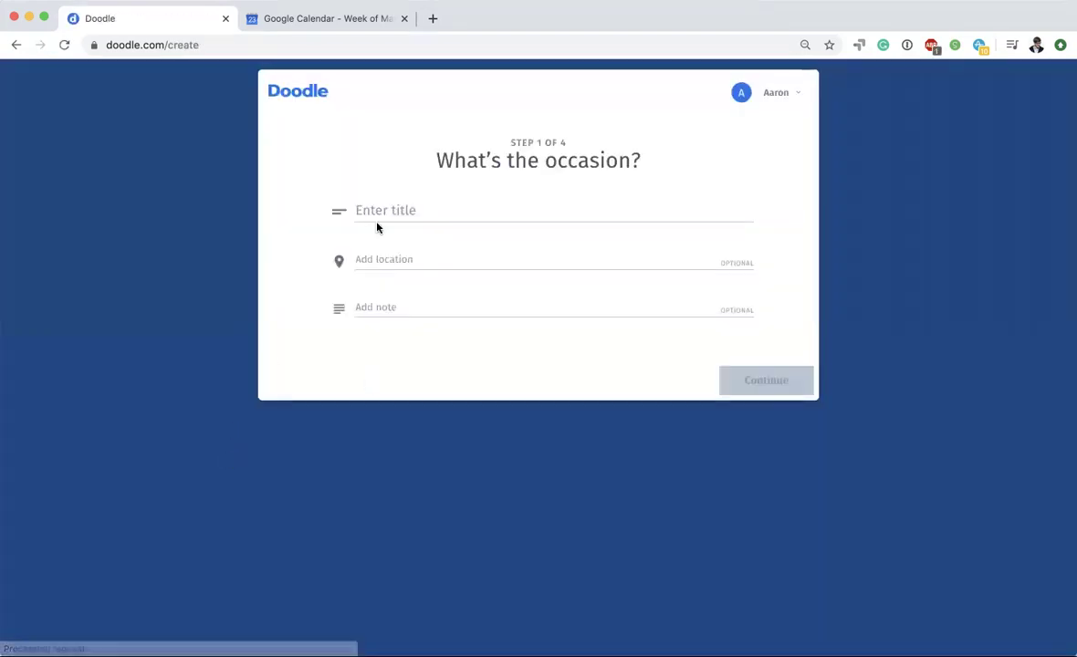
click(383, 215)
text(Z)
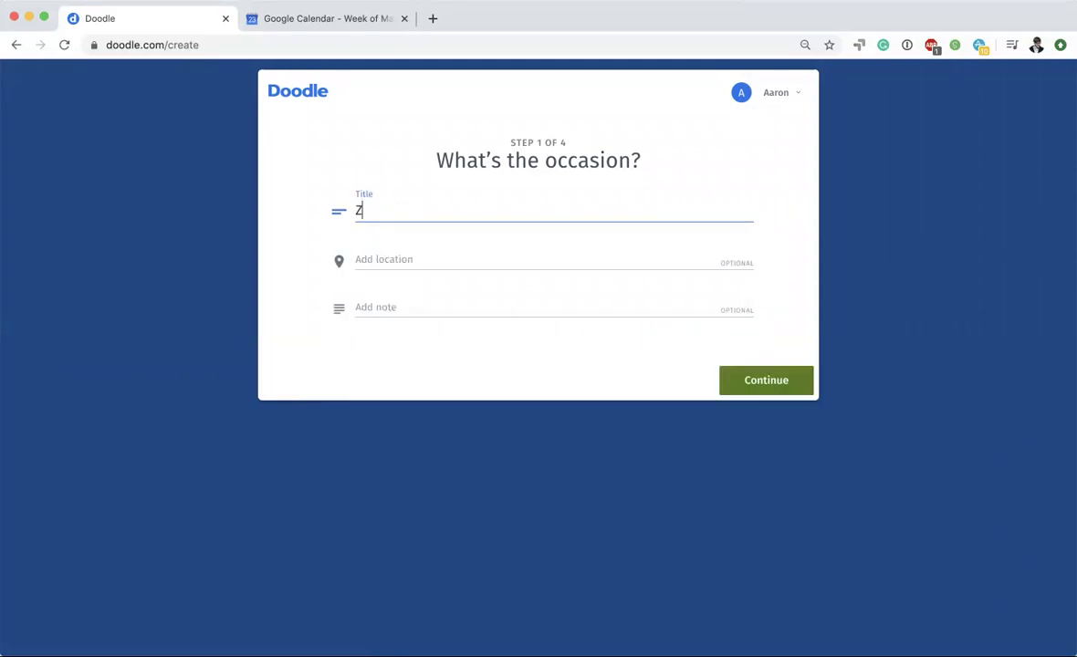
key(BackSpace)
click(411, 250)
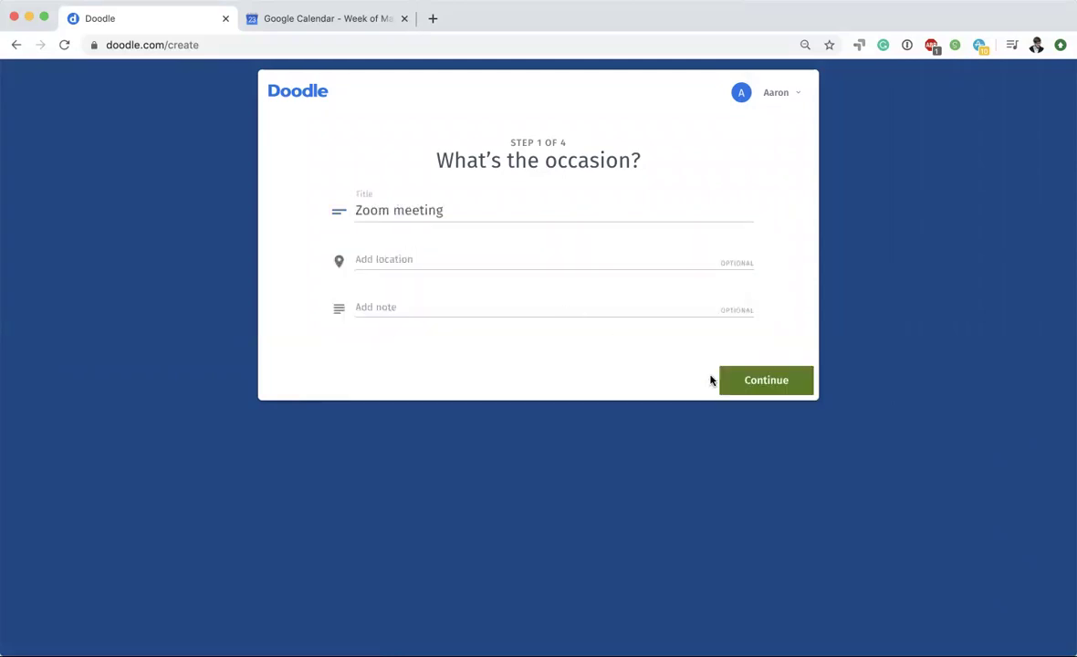
click(753, 393)
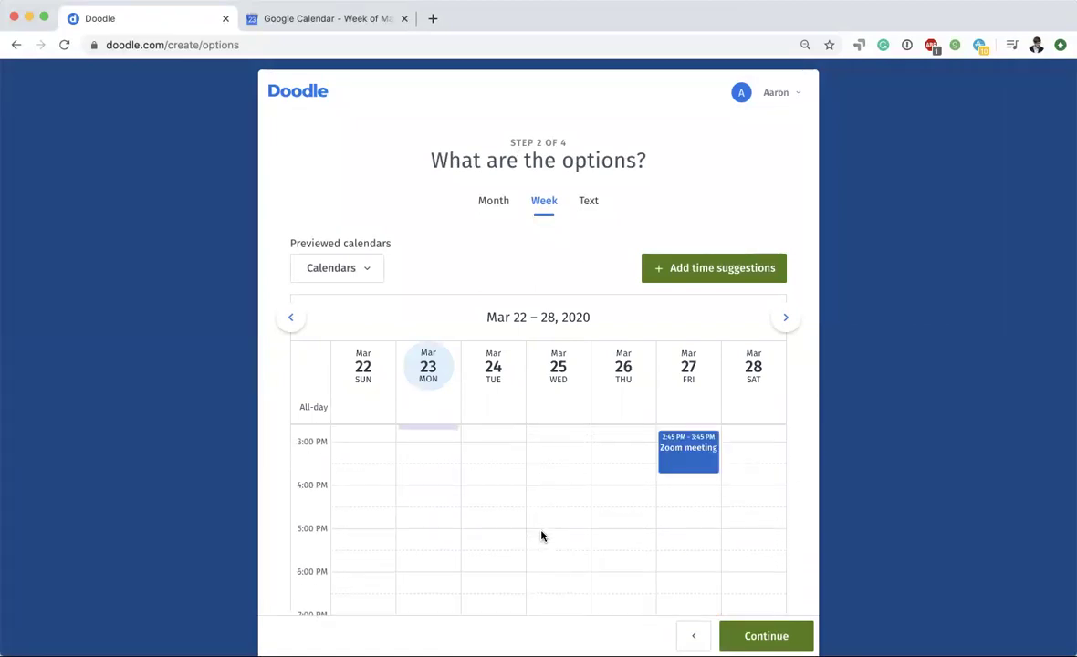
Step: Add Friday slots at 1:45–2:45, 2:45–3:45 and 4:00–5:00 PM, then continue
drag(687, 534, 682, 484)
click(675, 515)
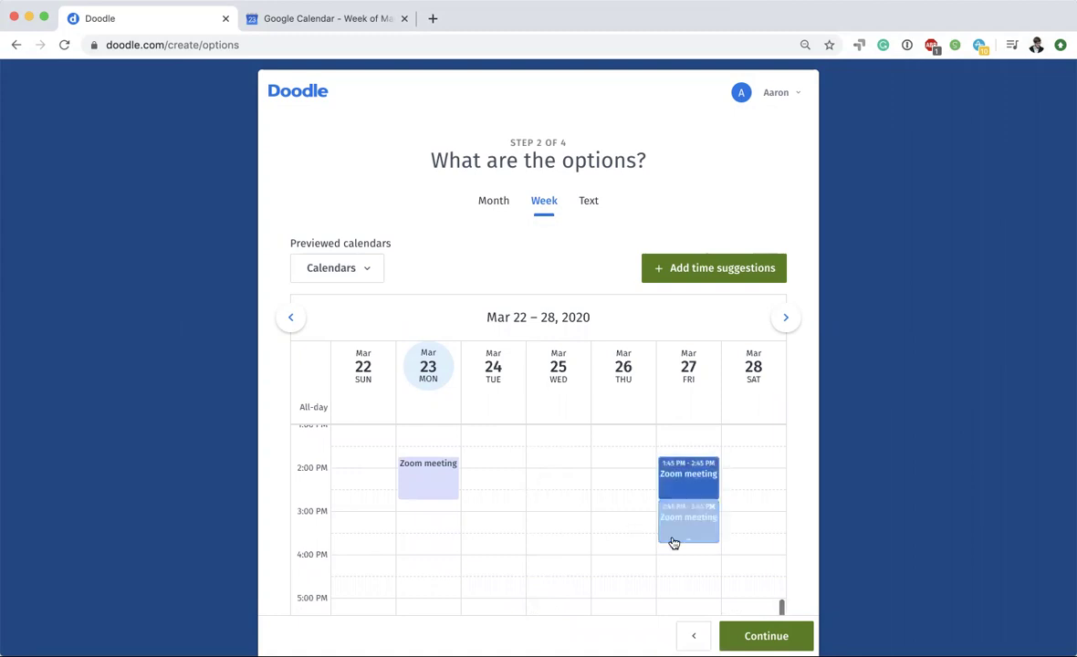
click(666, 563)
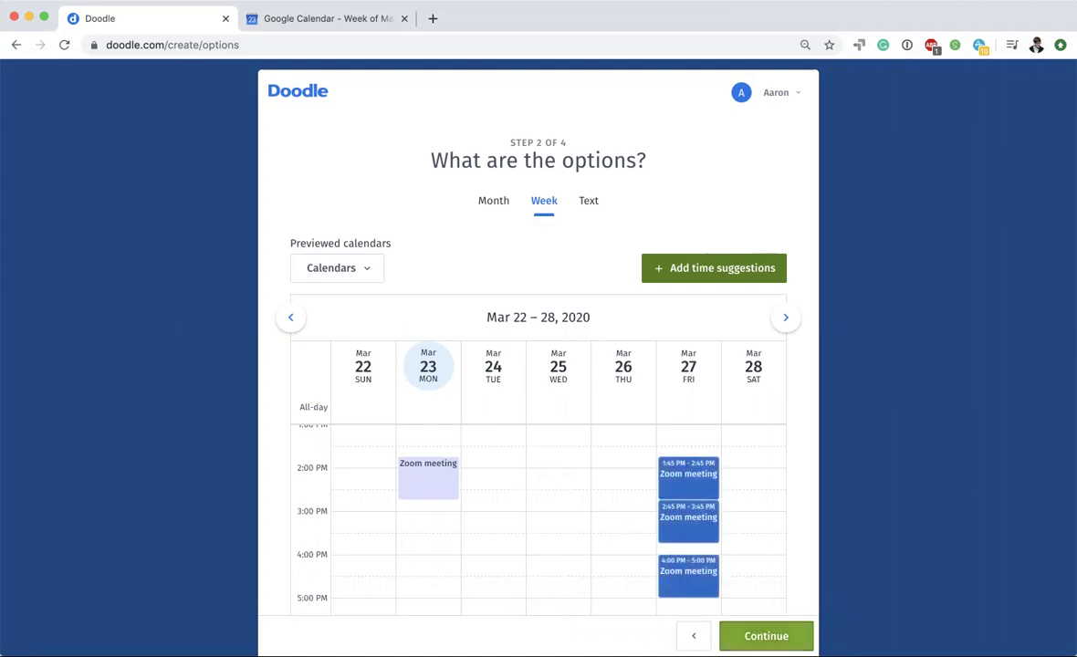
click(766, 636)
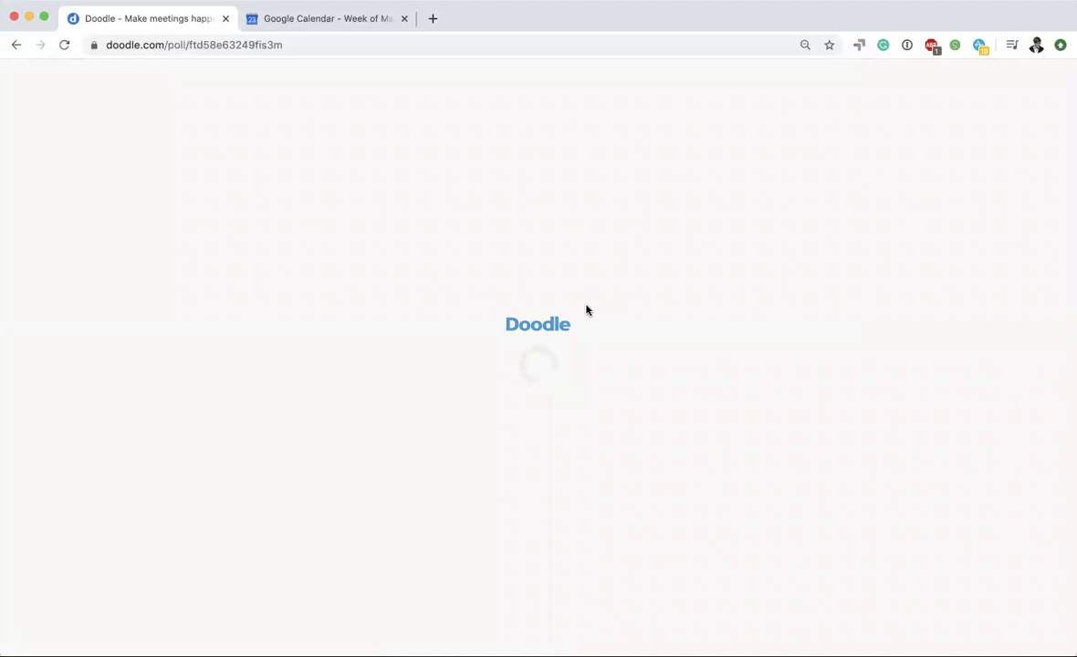
Step: Uncheck the 1:45 PM and 2:45 PM slots and send a vote for only 4:00–5:00 PM
scroll(511, 405, down, 1)
scroll(511, 405, down, 5)
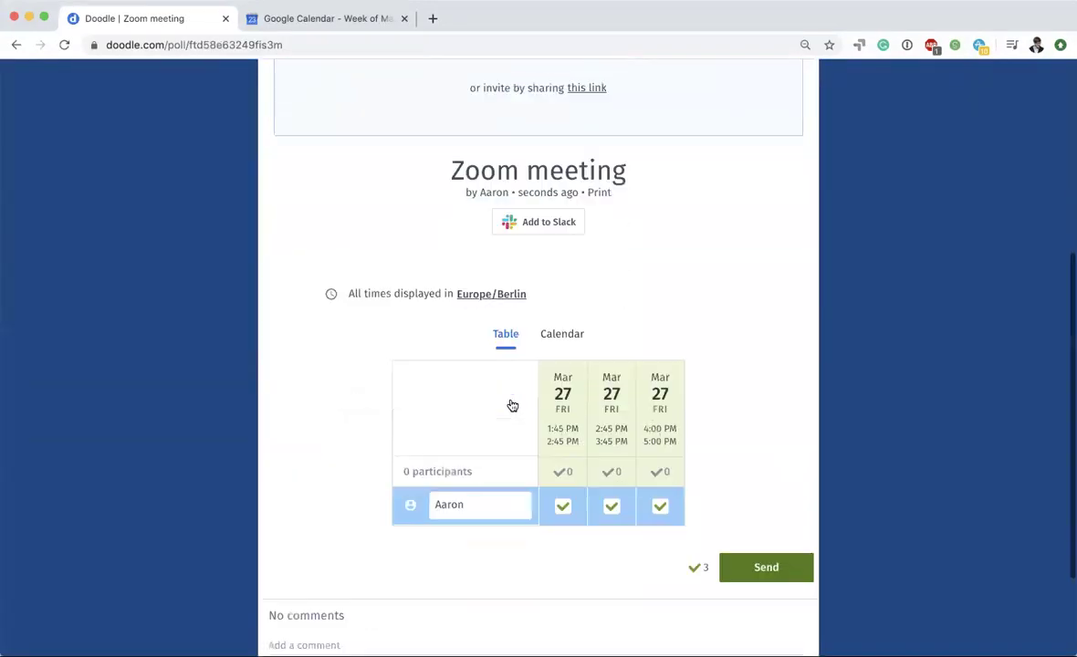
click(565, 509)
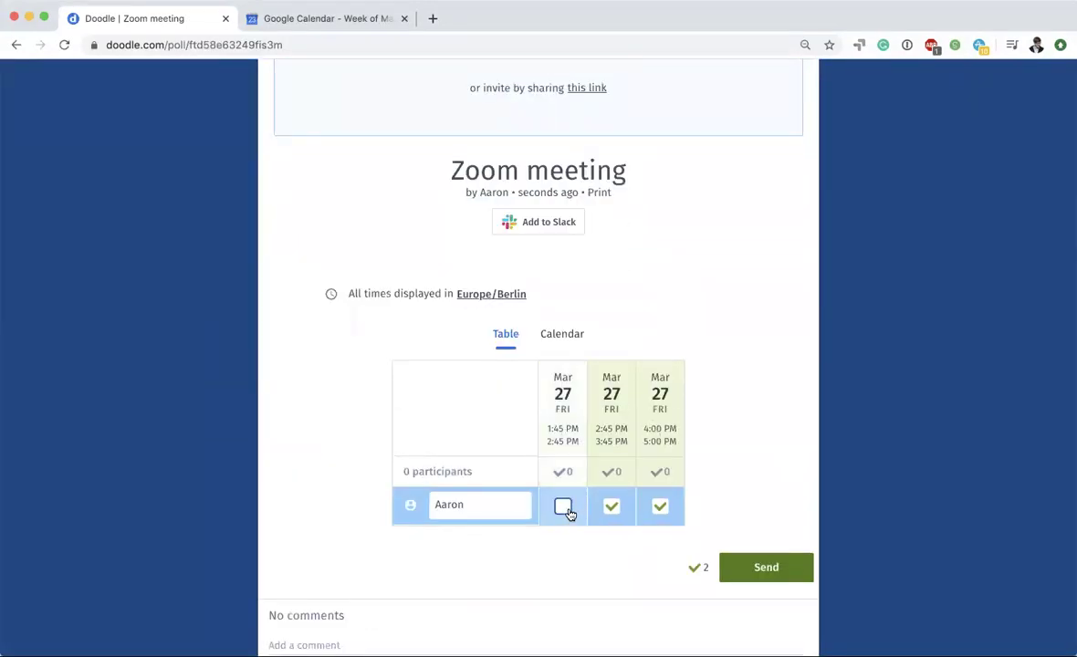
click(611, 507)
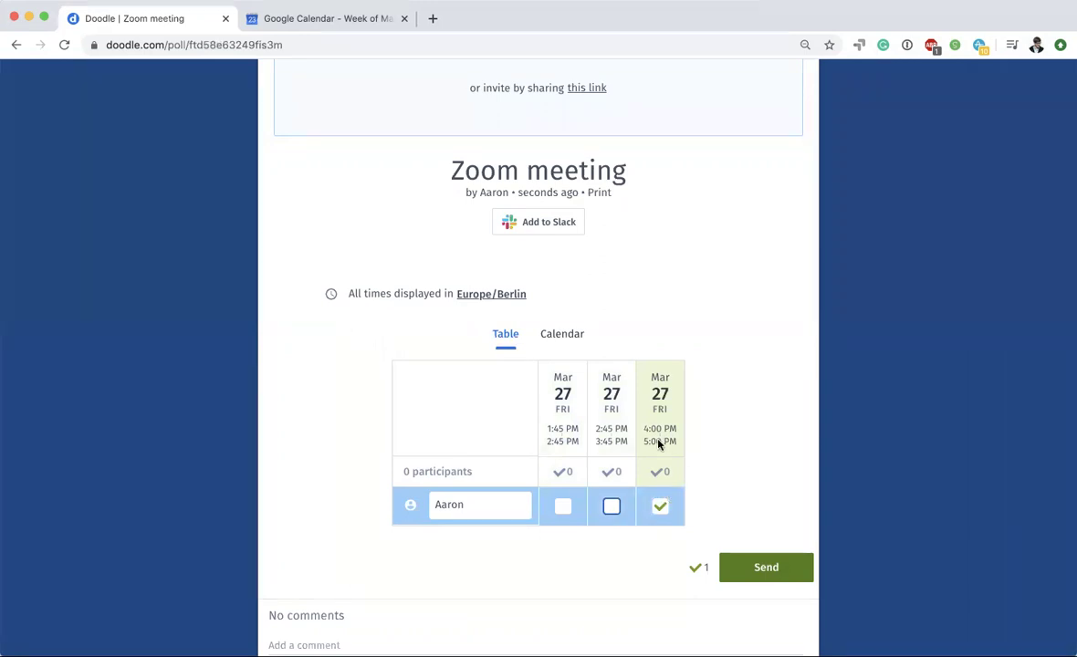
scroll(711, 352, up, 3)
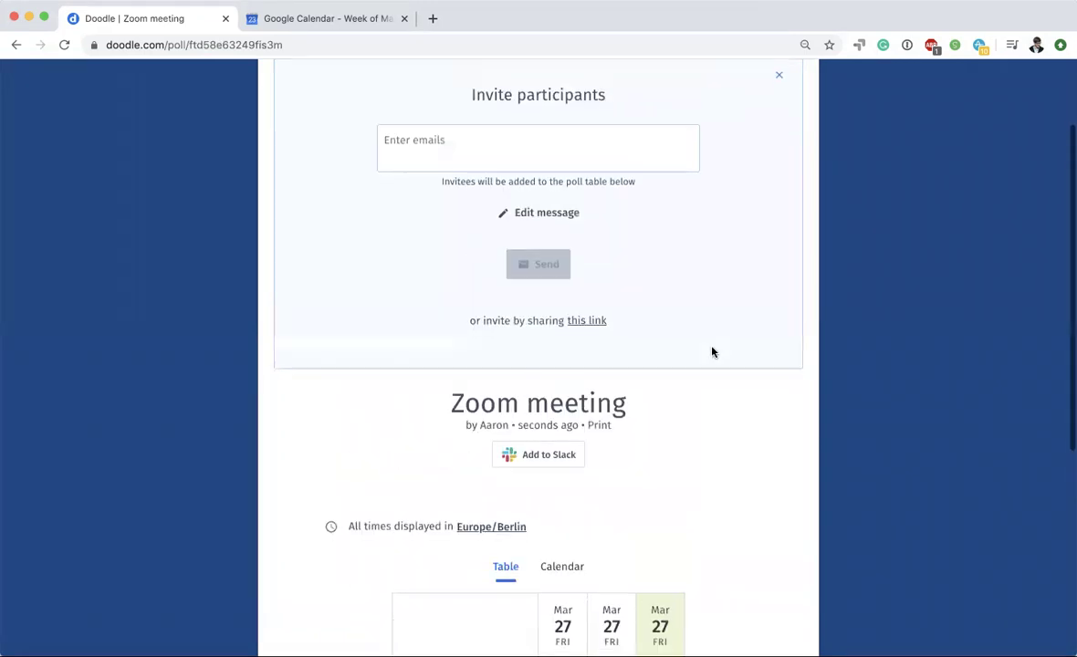
scroll(712, 352, down, 5)
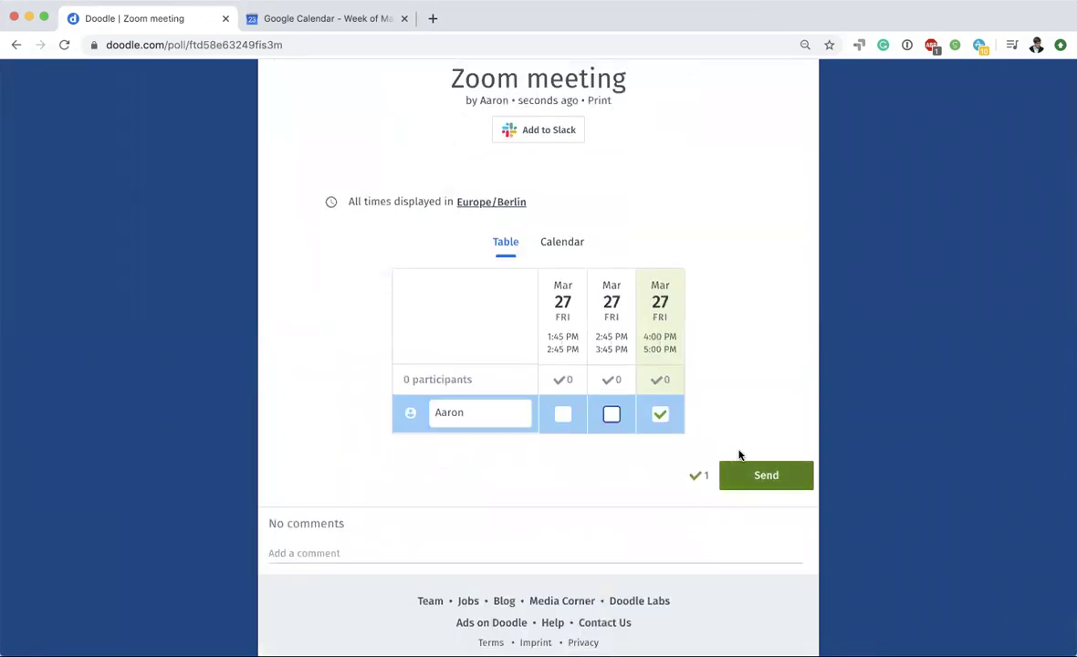
click(765, 475)
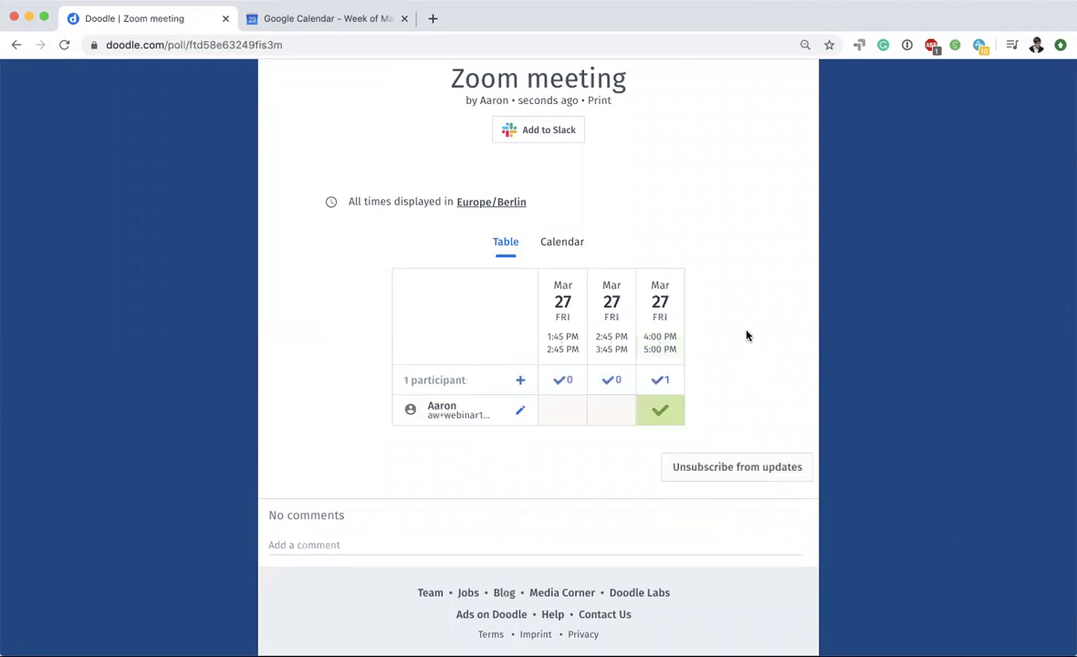
scroll(745, 334, up, 5)
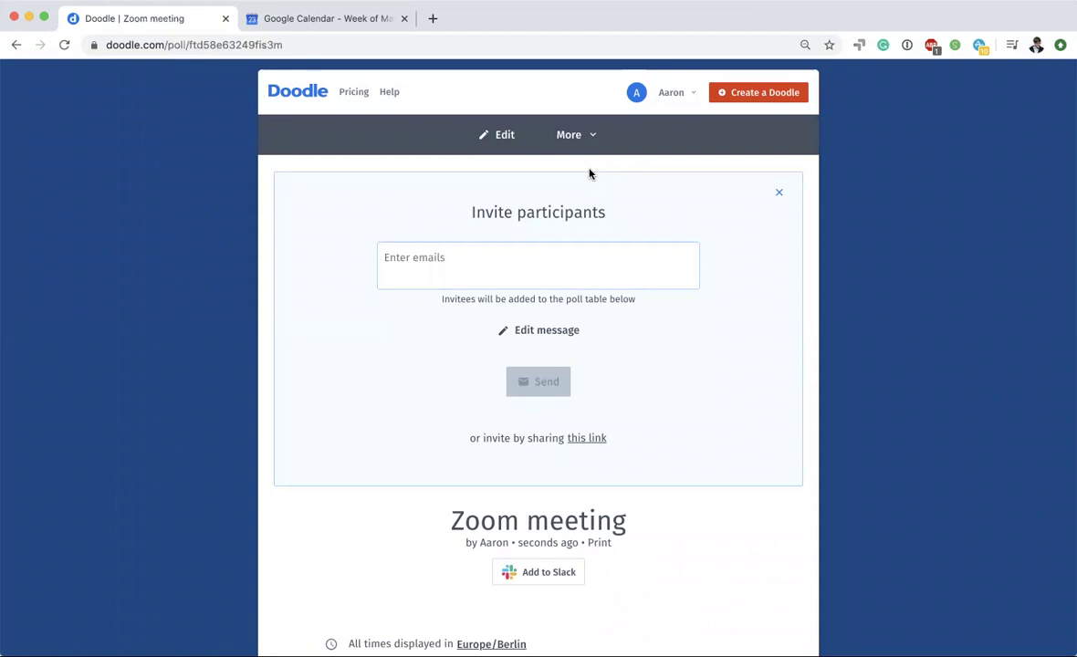
scroll(587, 365, down, 5)
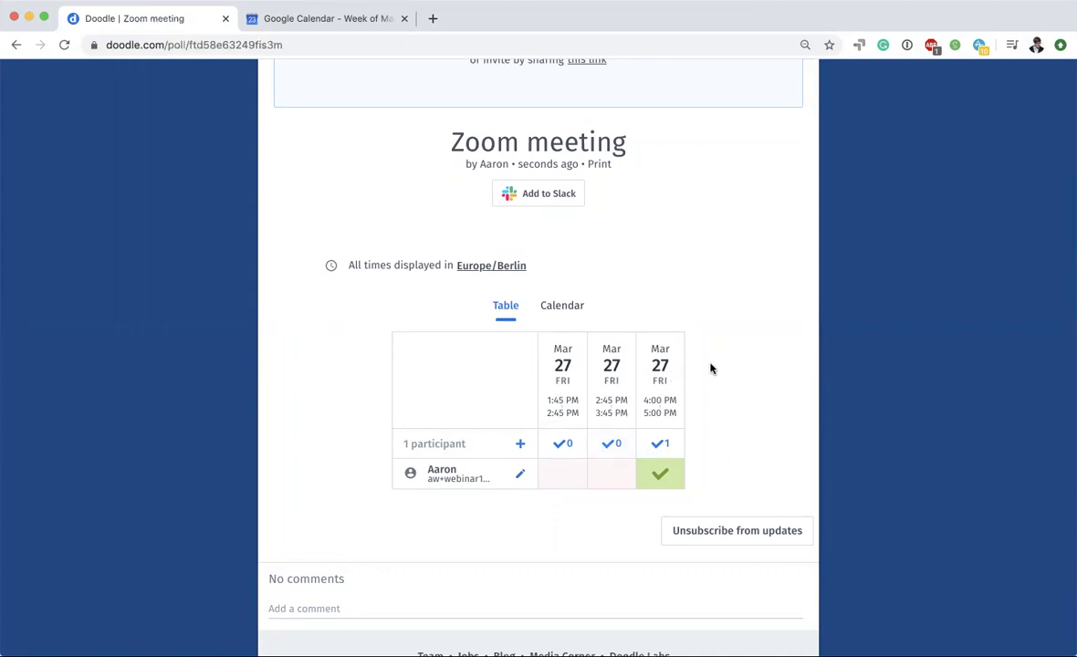
scroll(702, 329, up, 5)
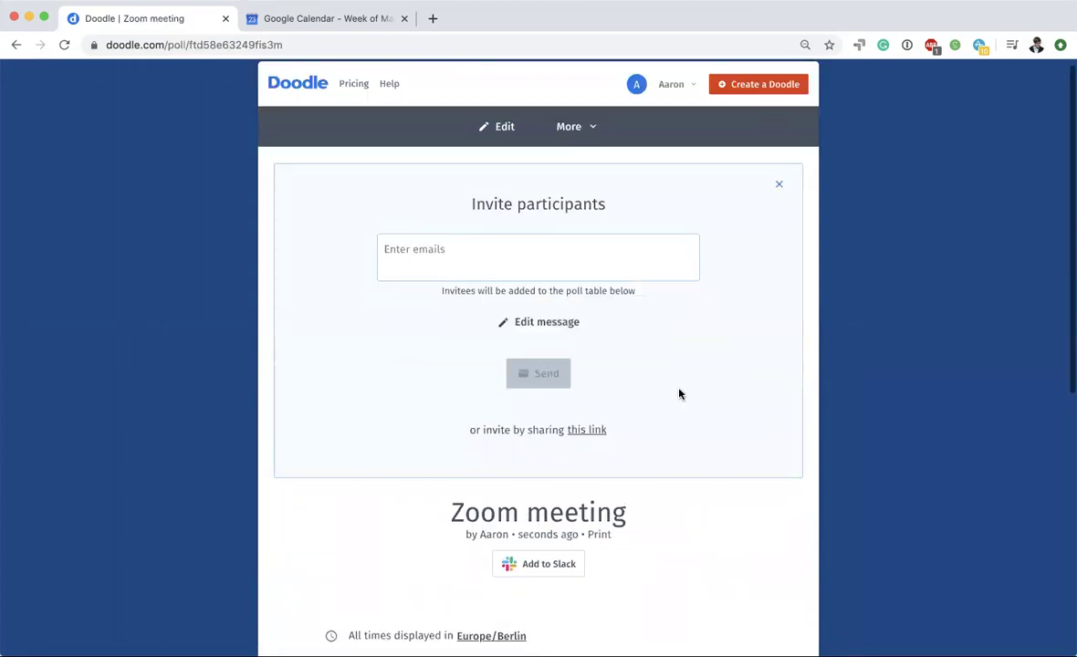
scroll(661, 507, down, 4)
scroll(685, 365, up, 5)
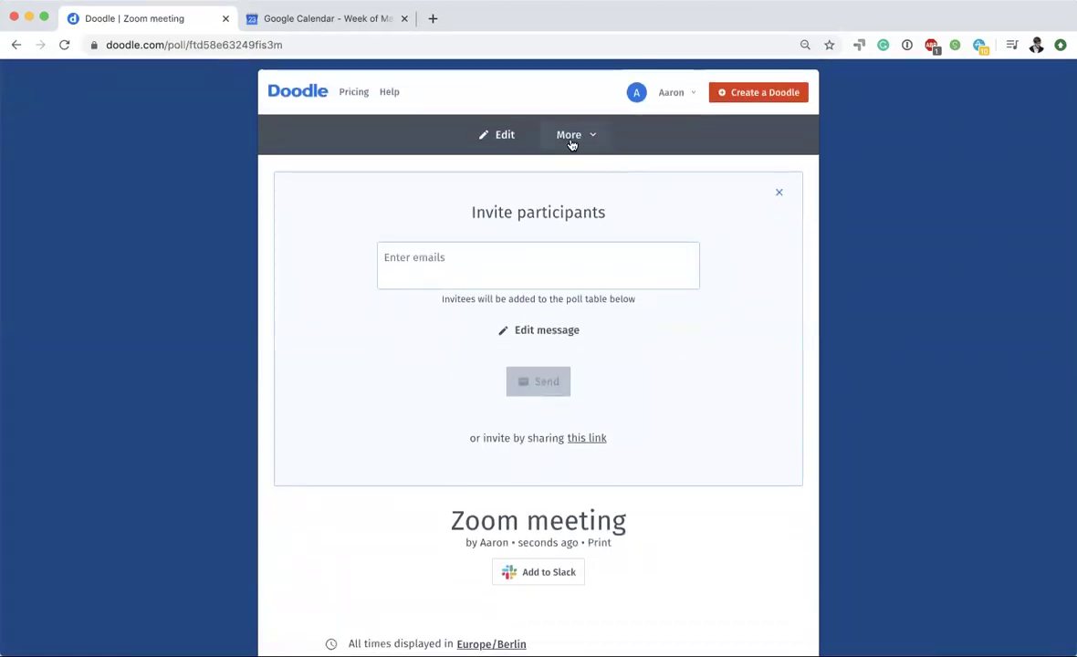
Step: Close the poll with Friday 4:00–5:00 PM as the final option and view Google Calendar
click(571, 139)
click(540, 210)
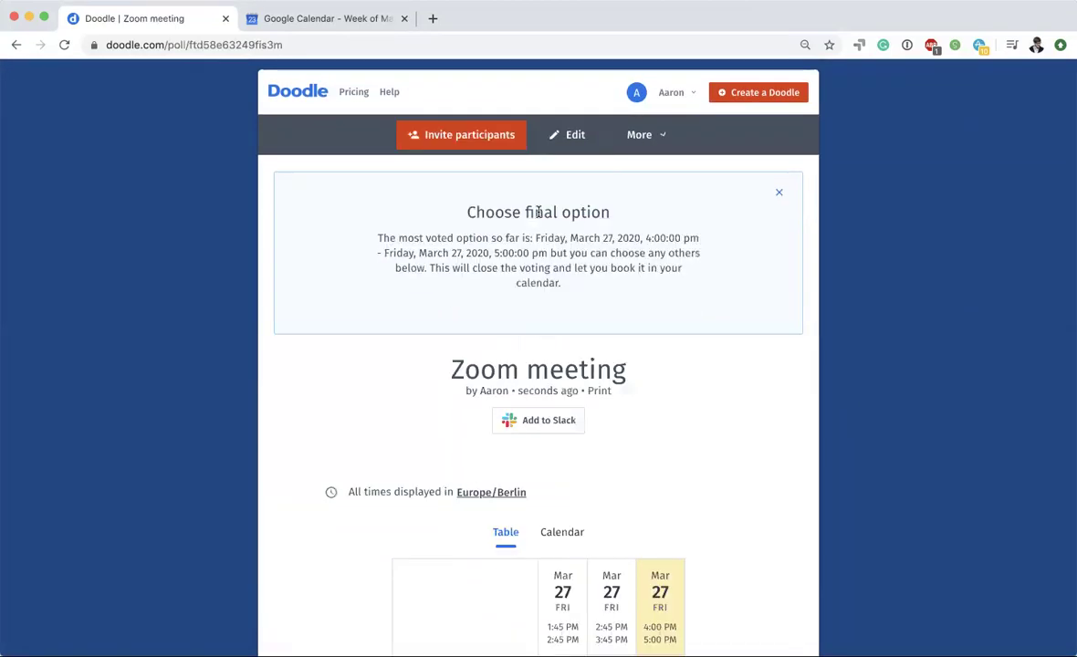
scroll(317, 433, down, 3)
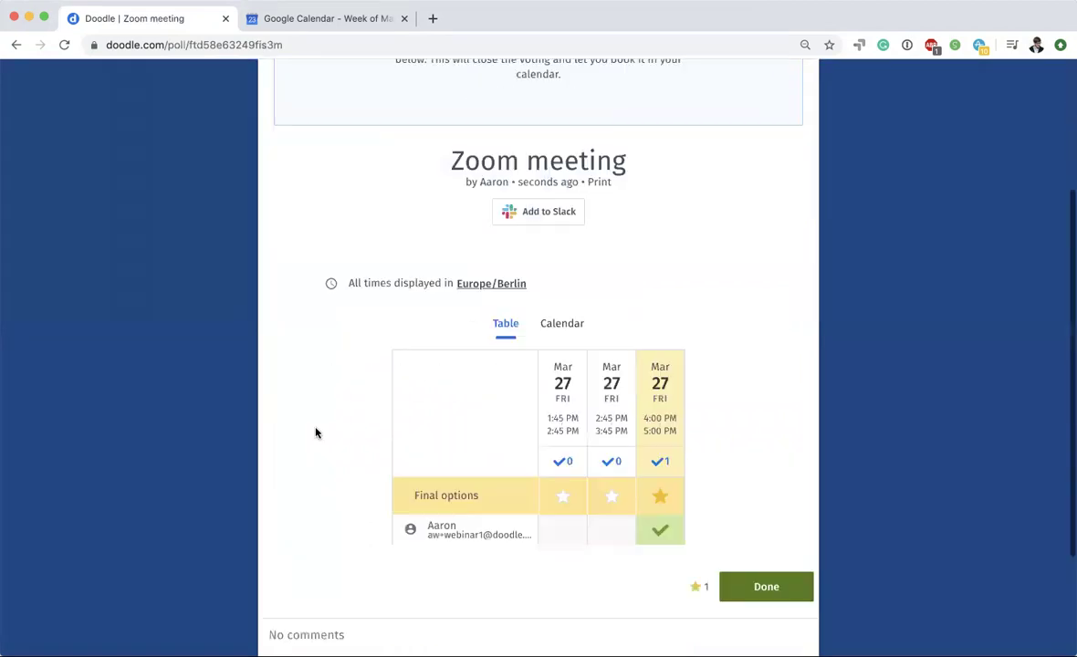
scroll(767, 387, up, 3)
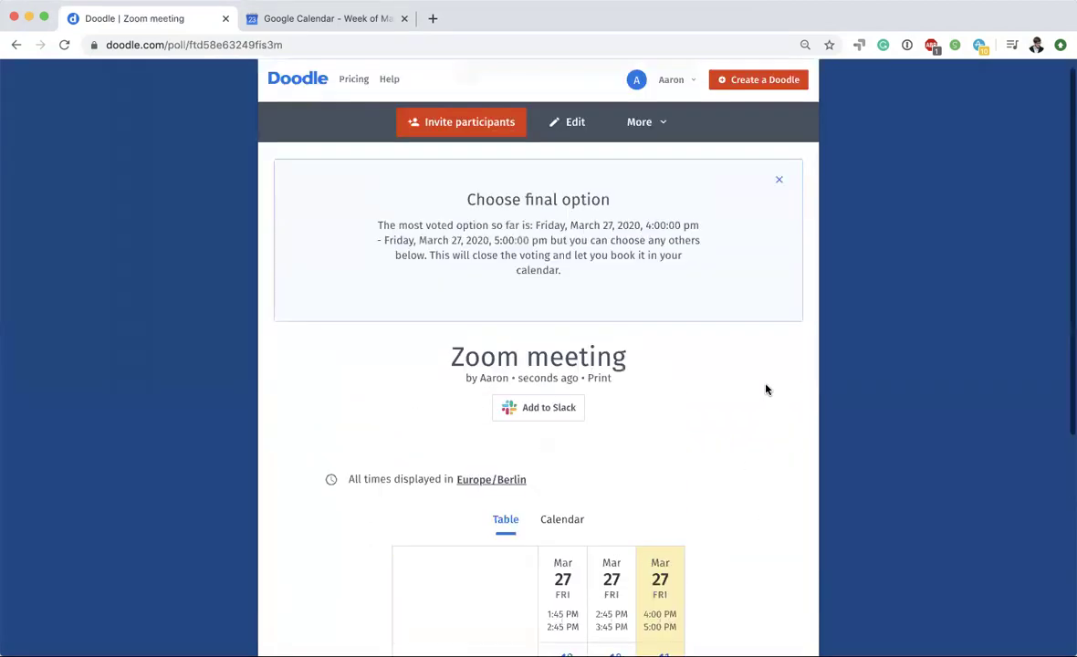
scroll(765, 406, down, 3)
click(764, 615)
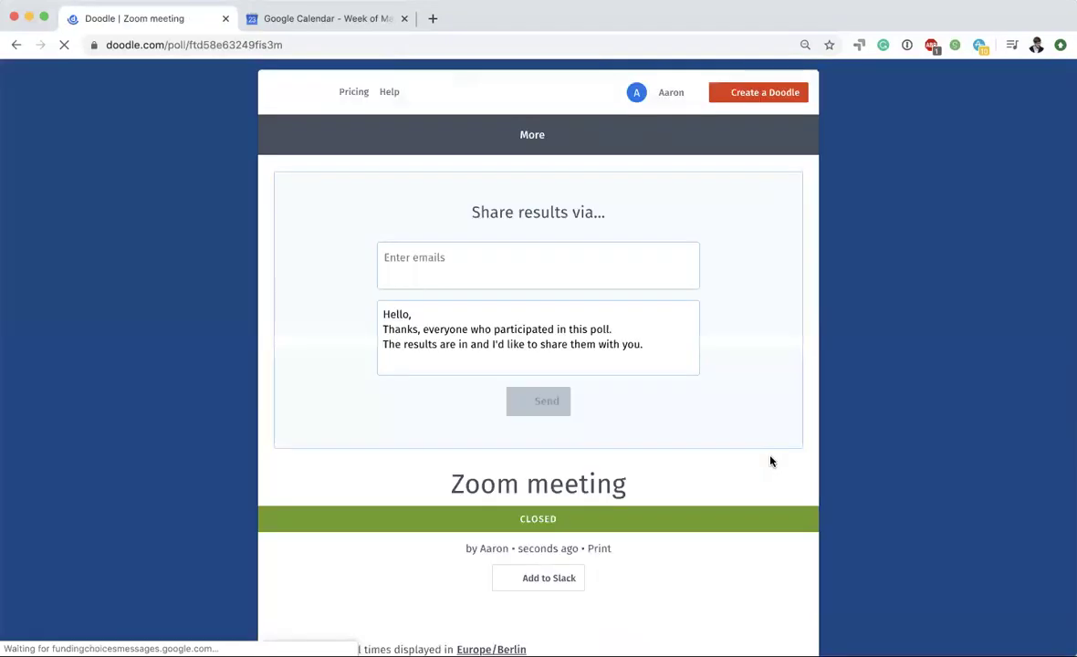
scroll(758, 493, down, 5)
scroll(758, 493, up, 5)
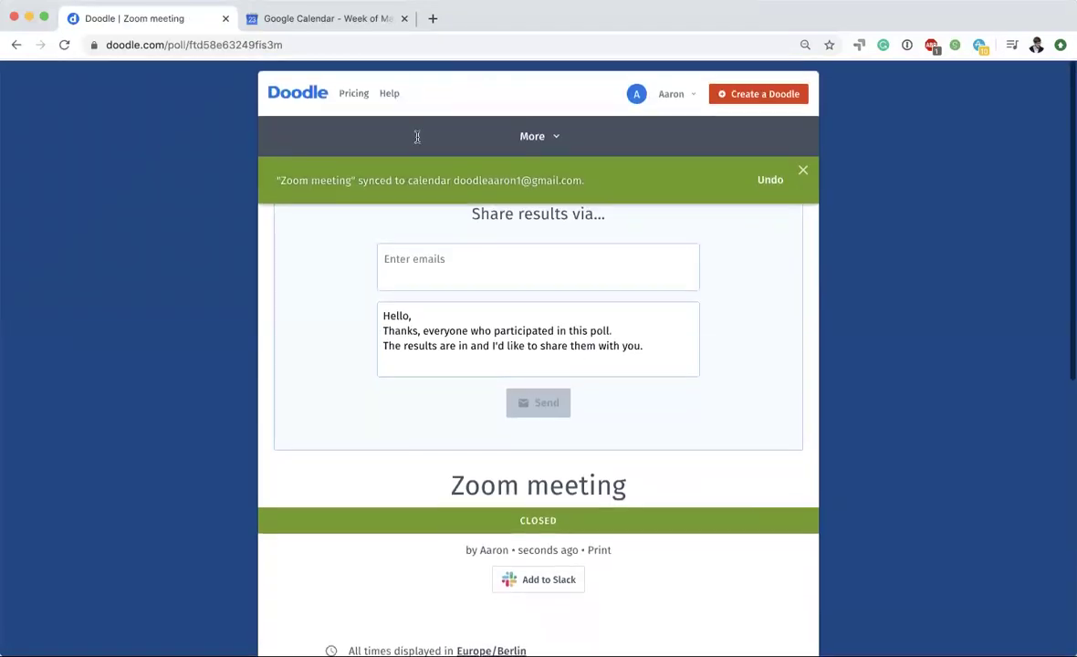
click(329, 19)
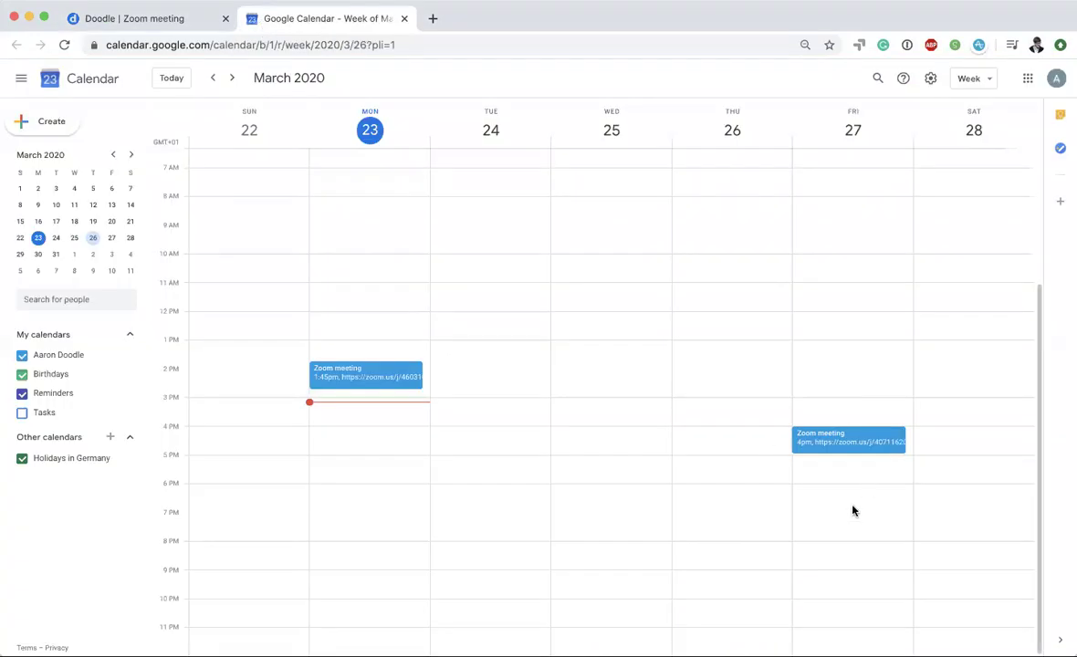
Step: Open the Friday 4pm Zoom meeting event to check its time and Zoom link
click(812, 452)
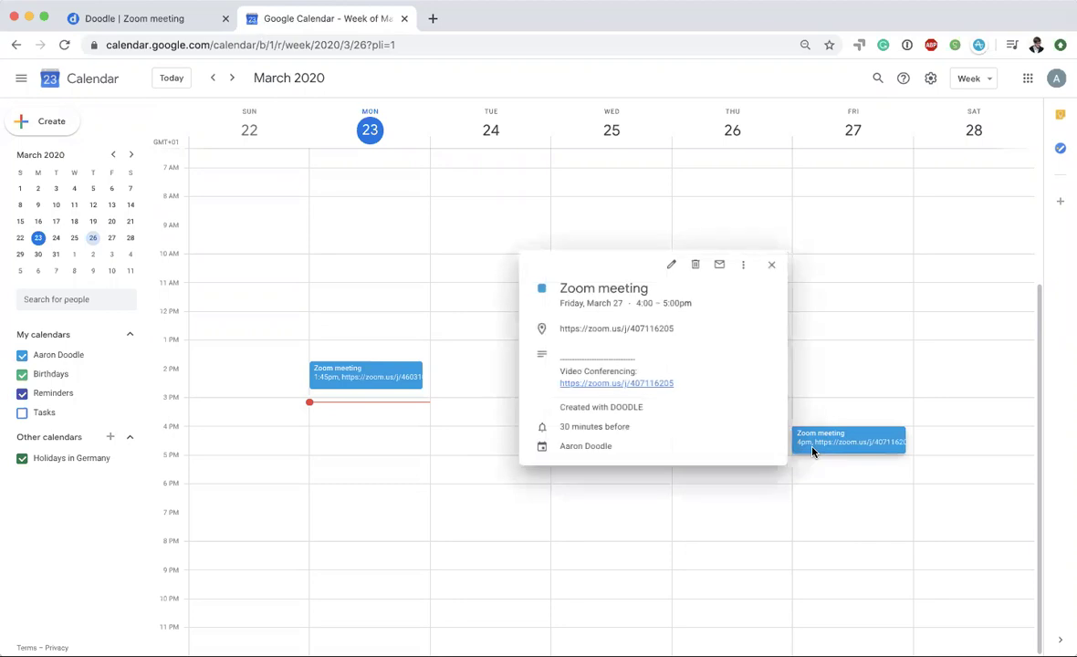